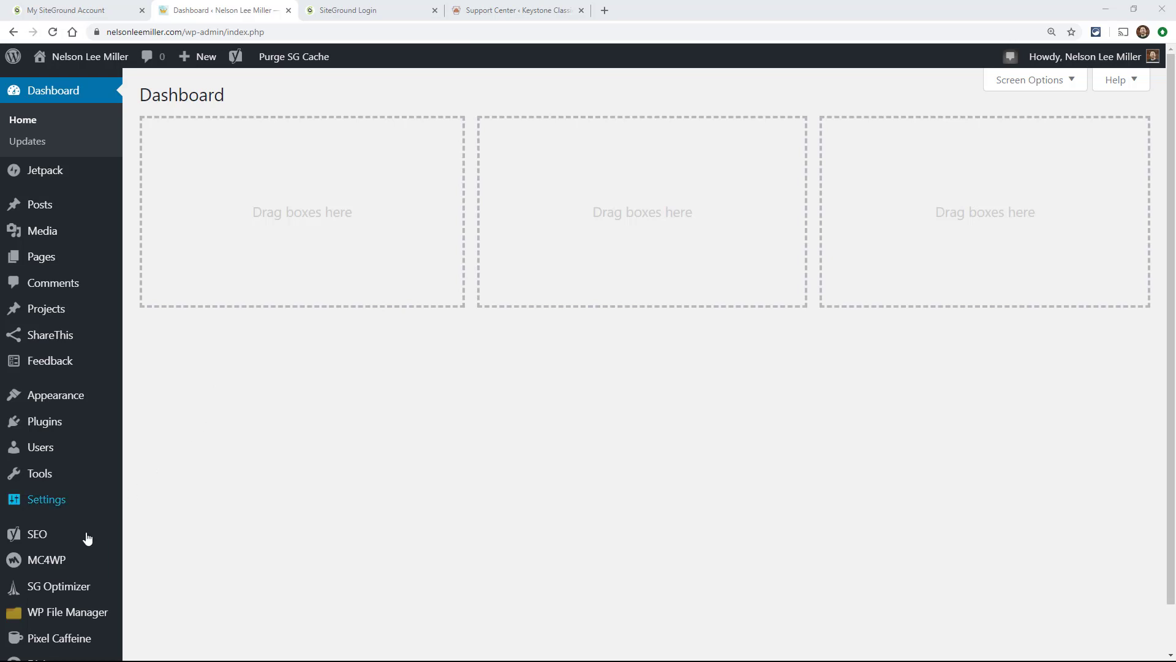
Open Divi's Support Center and expand the full System Status report, where display_errors is flagged.
scroll(47, 446, "down", 1)
mouse_move(47, 616)
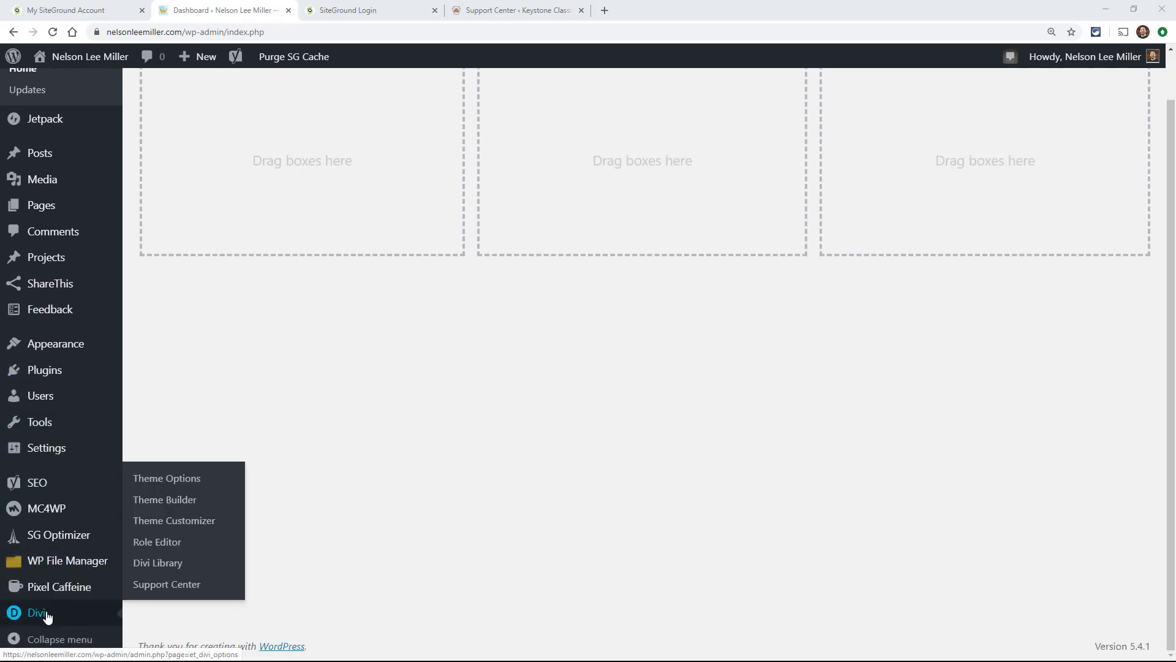
left_click(158, 589)
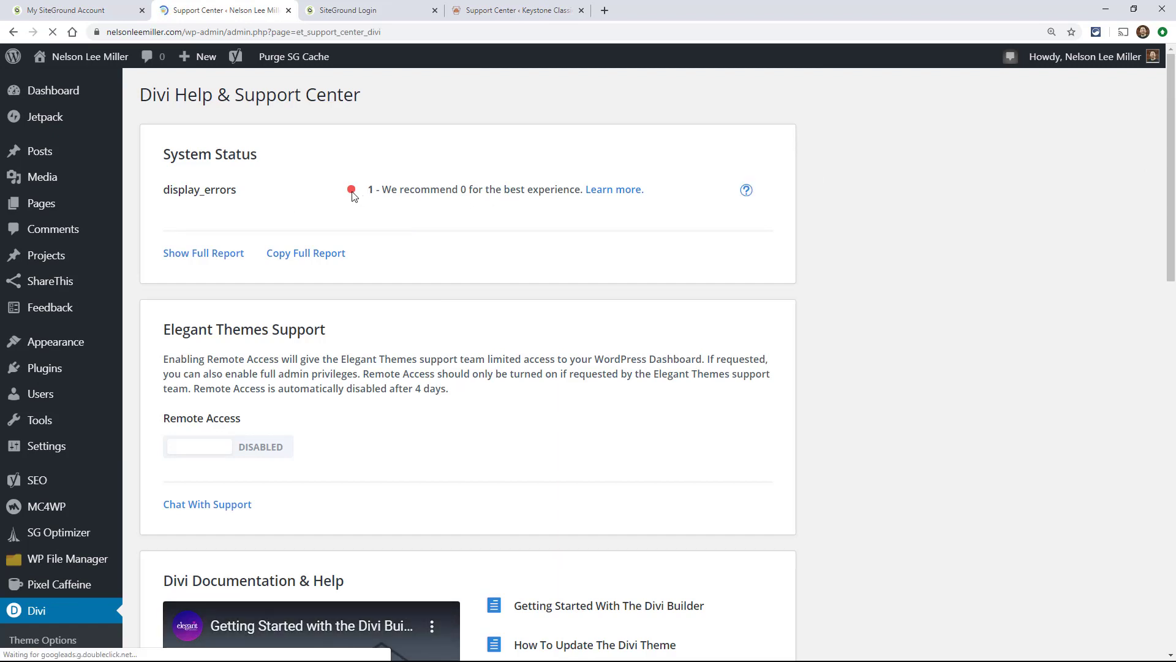
left_click(194, 260)
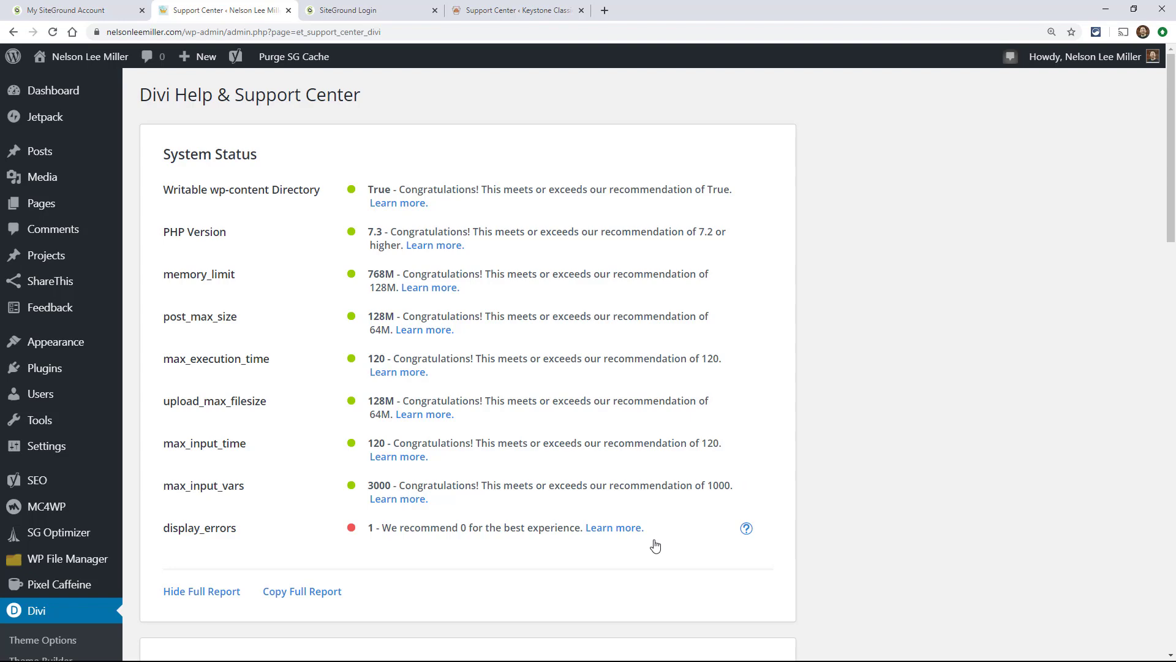
Show the display_errors help note, then read and close its linked php.ini PHP manual page.
left_click(747, 530)
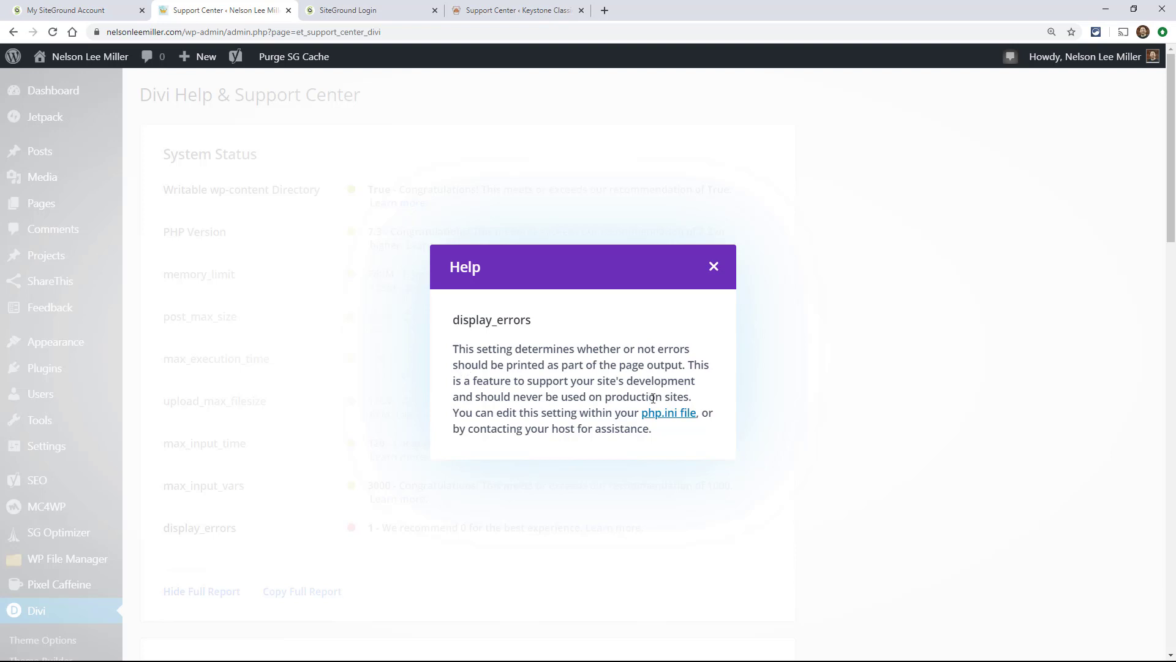
right_click(667, 418)
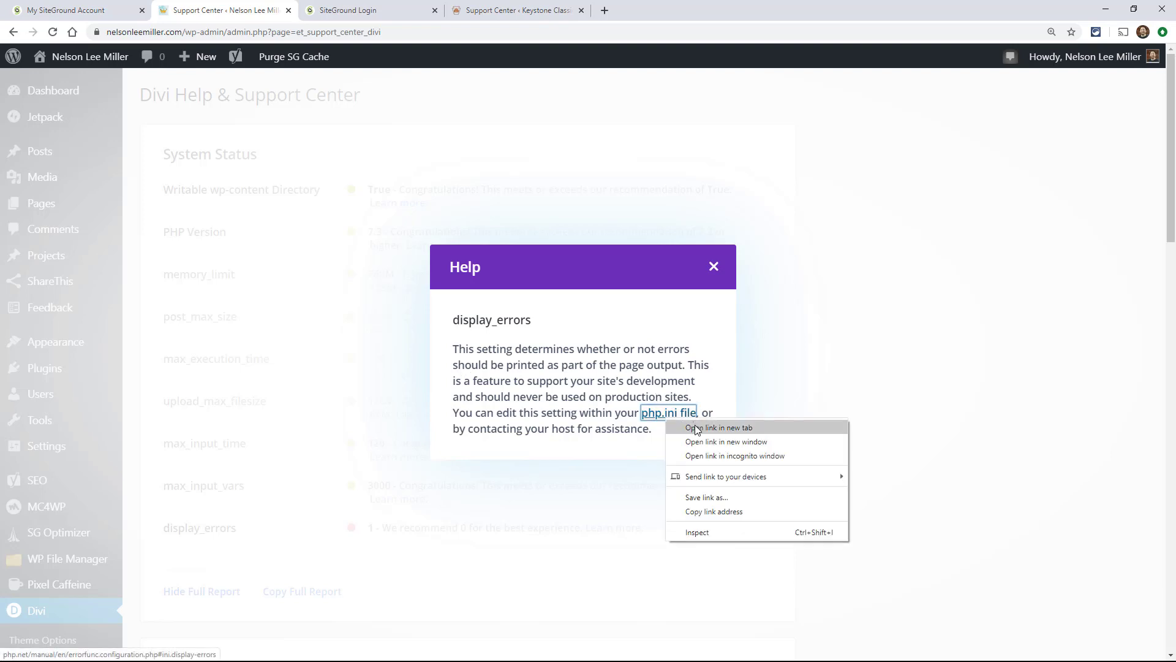
left_click(695, 428)
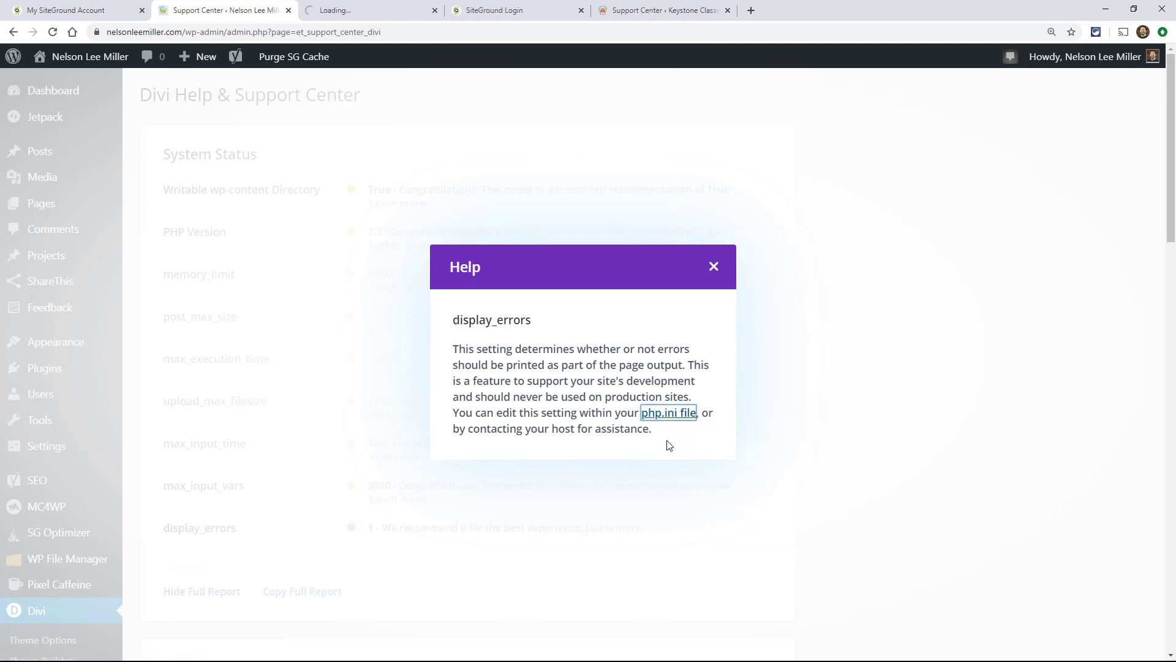
left_click(365, 10)
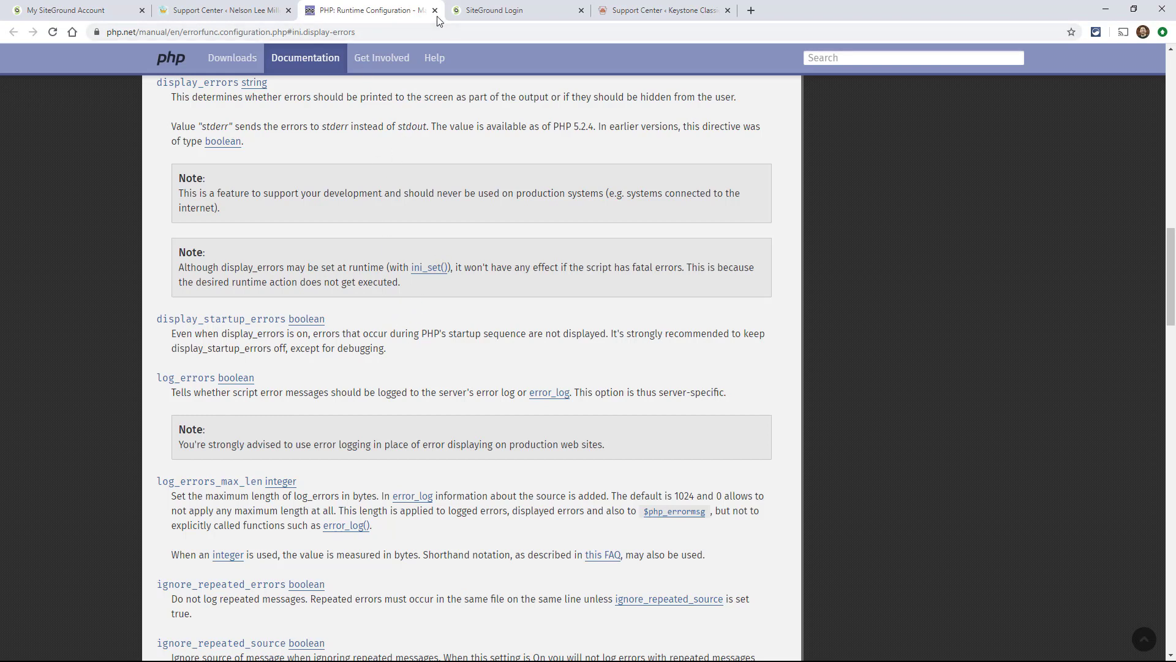
middle_click(316, 17)
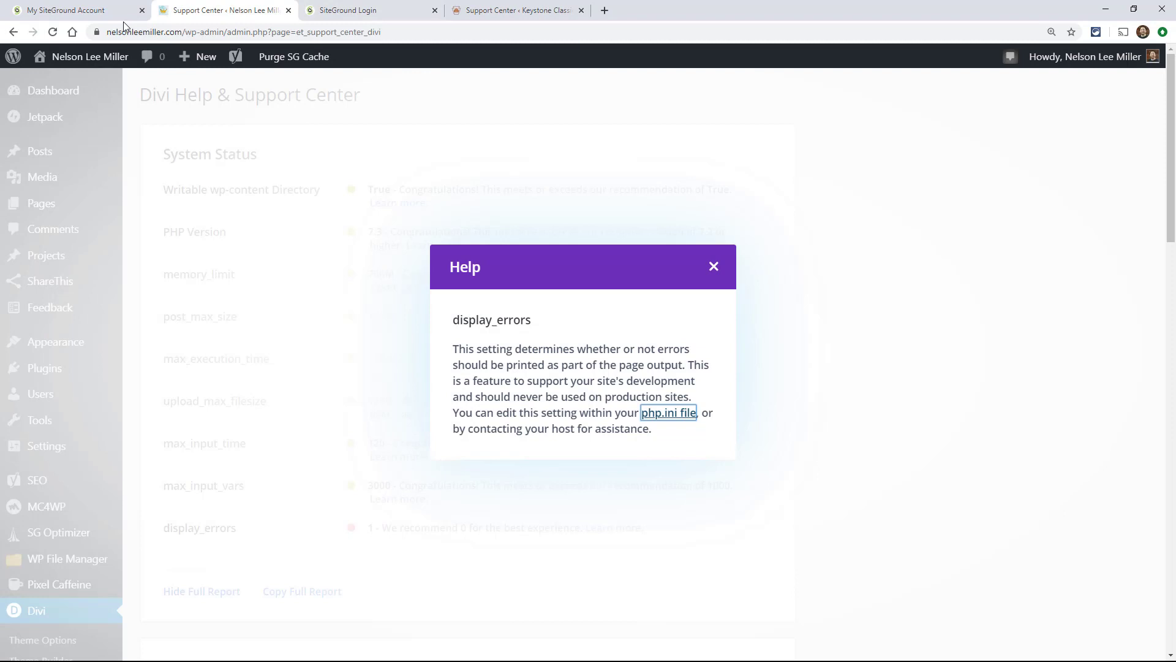
Dismiss the display_errors help note in the Divi Support Center.
left_click(70, 12)
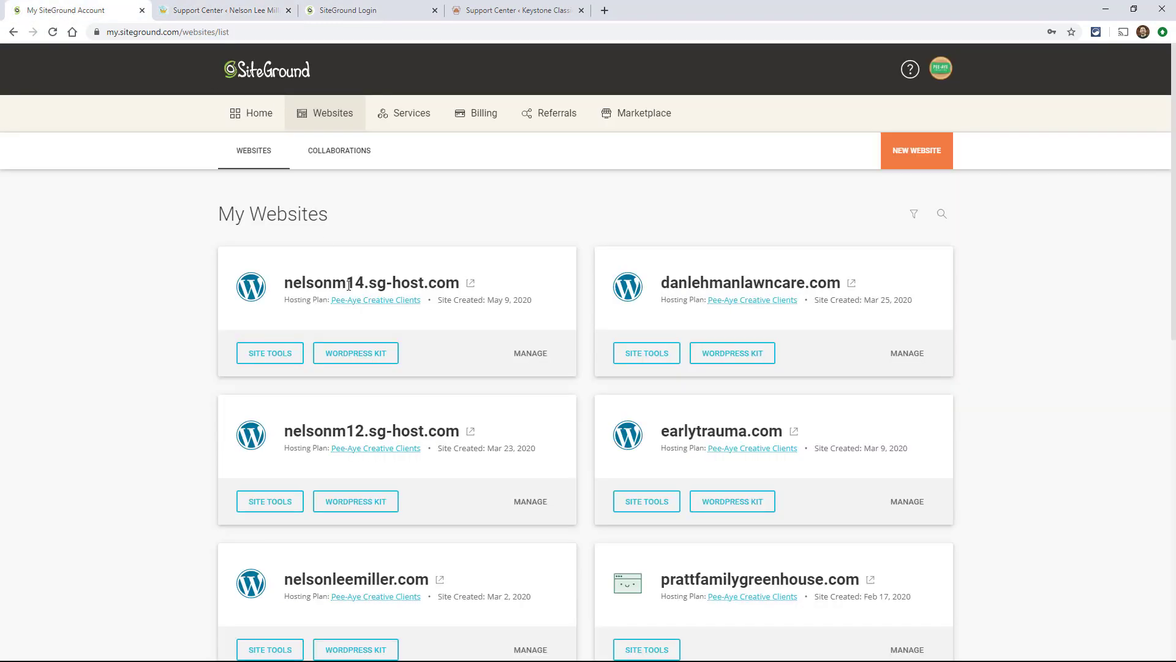
scroll(375, 319, "down", 2)
left_click(245, 10)
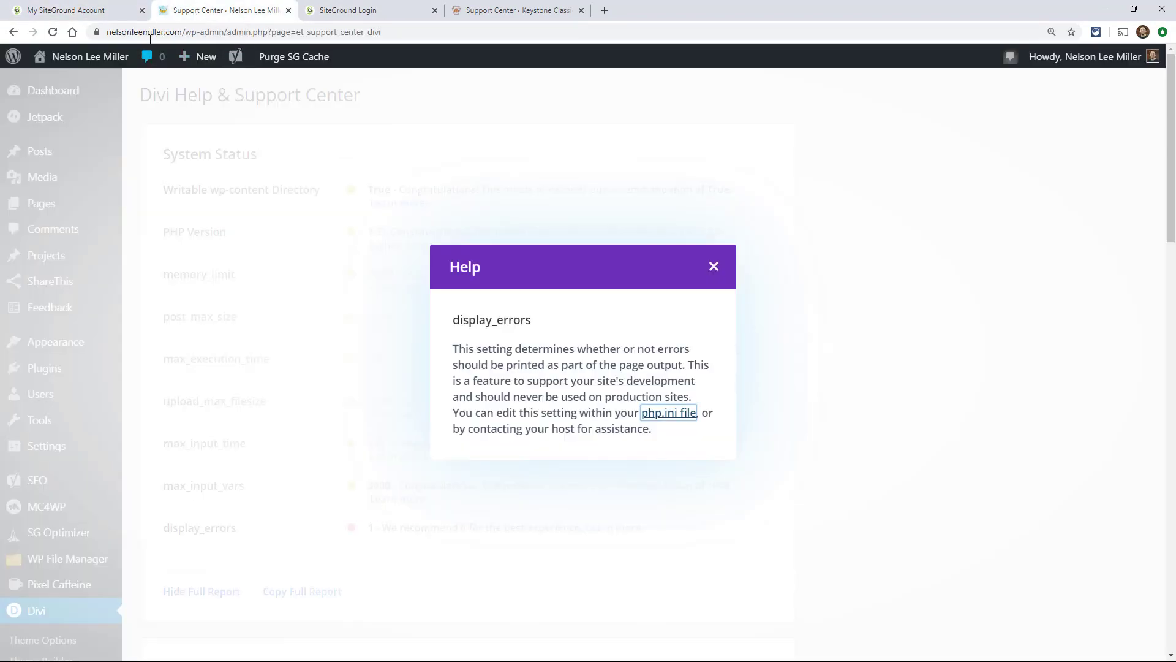
left_click(711, 267)
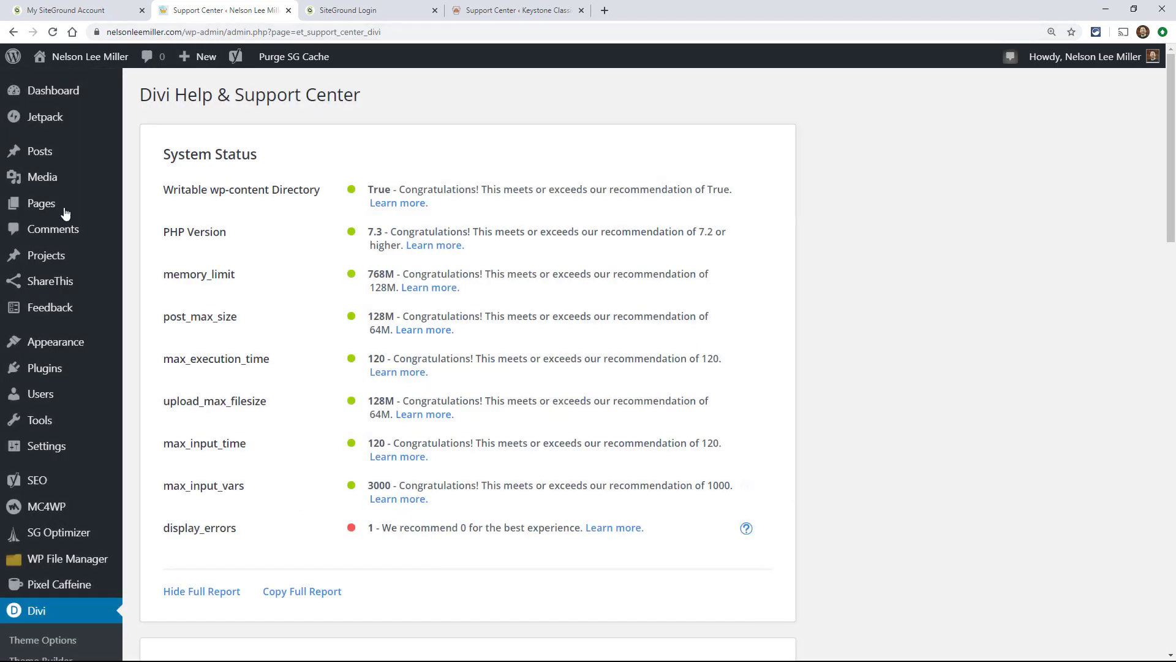
Open Site Tools for nelsonleemiller.com from the SiteGround websites list.
left_click(65, 15)
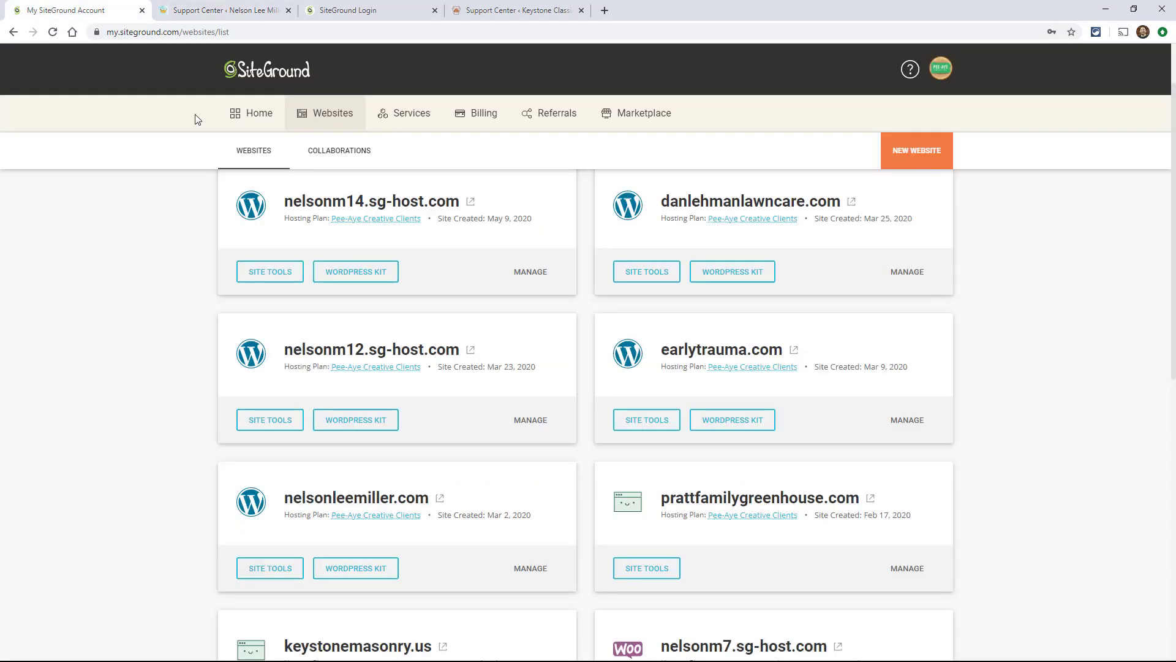
scroll(222, 411, "down", 4)
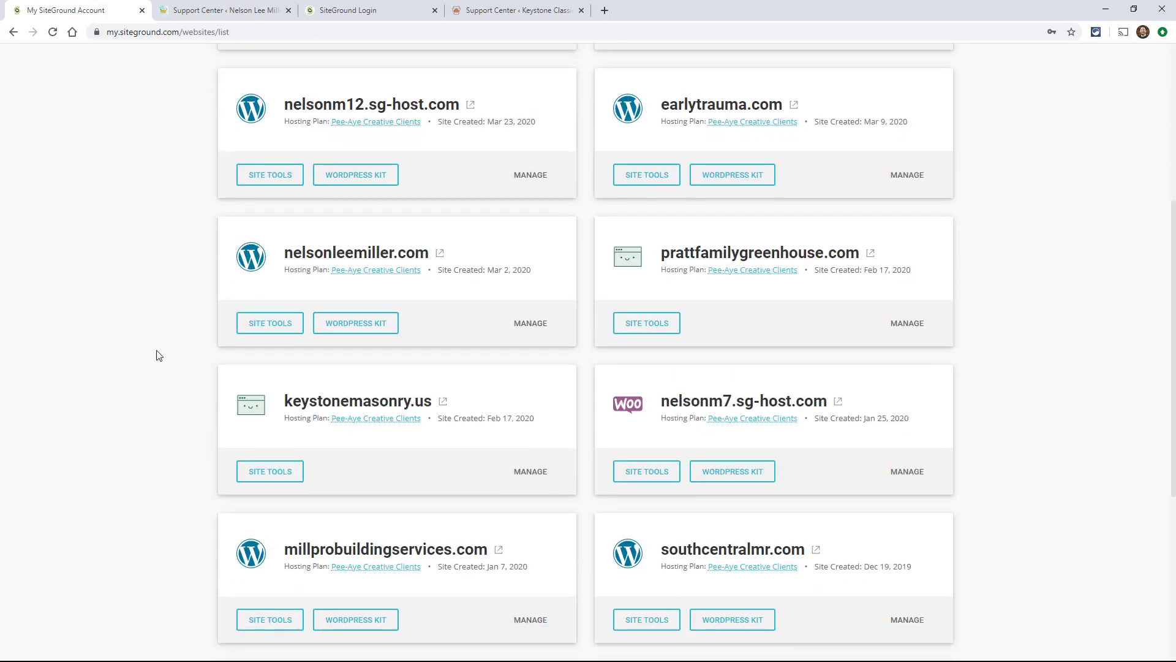
left_click(258, 329)
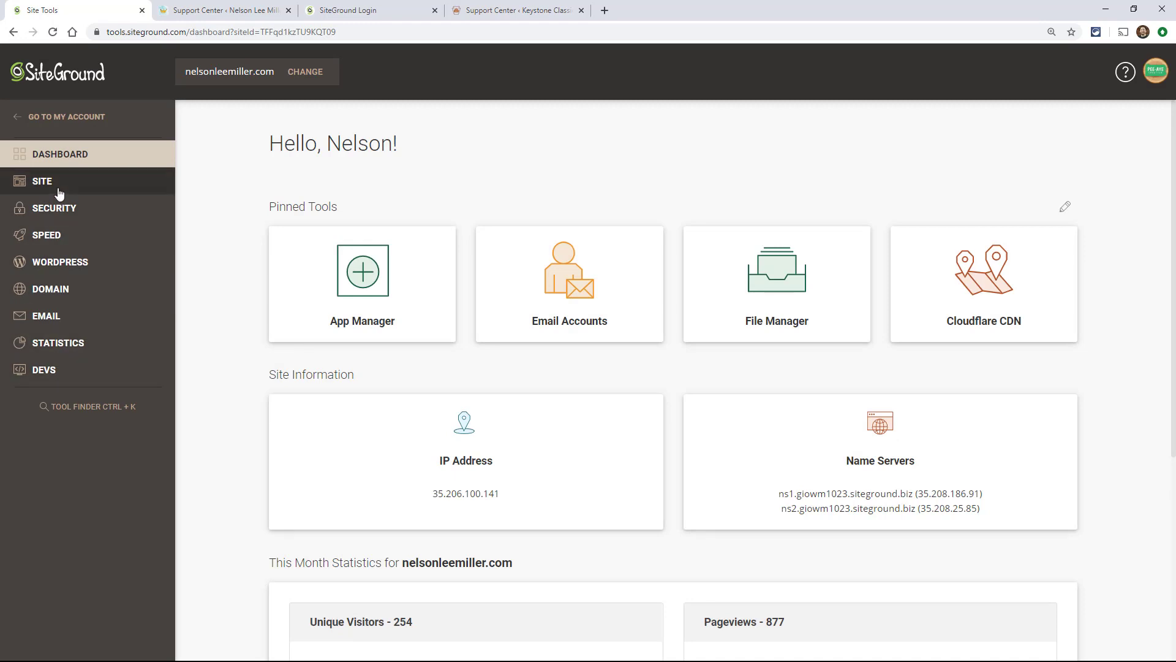
Open Devs > PHP Manager and list all PHP variables down to display_errors, currently On.
left_click(52, 375)
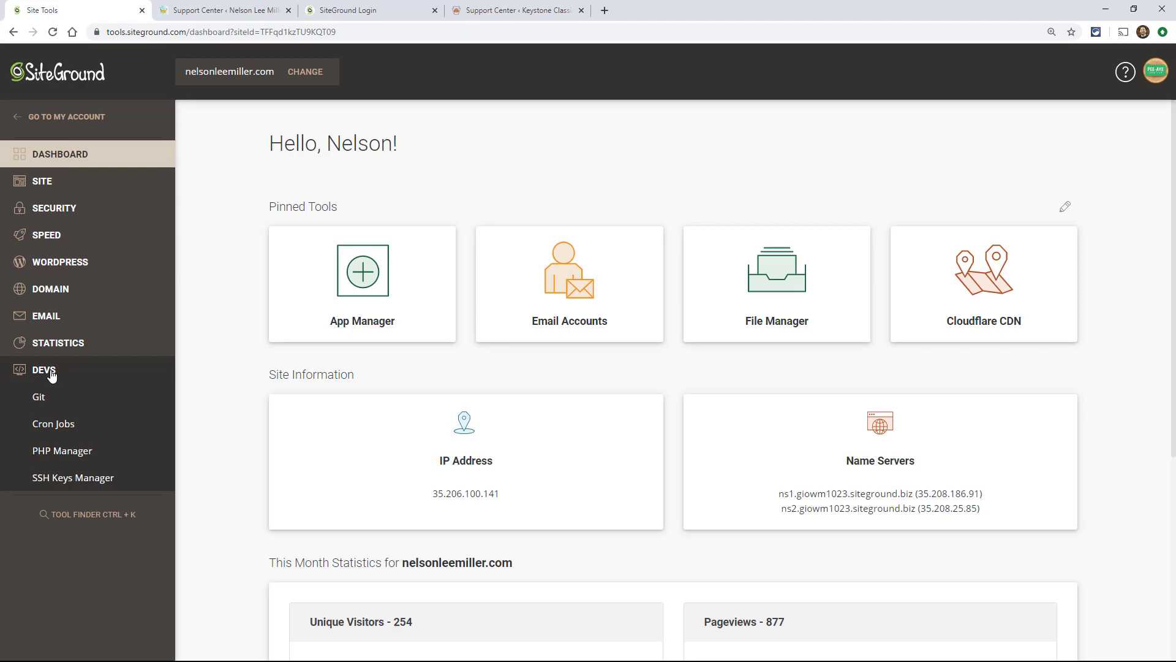
left_click(59, 452)
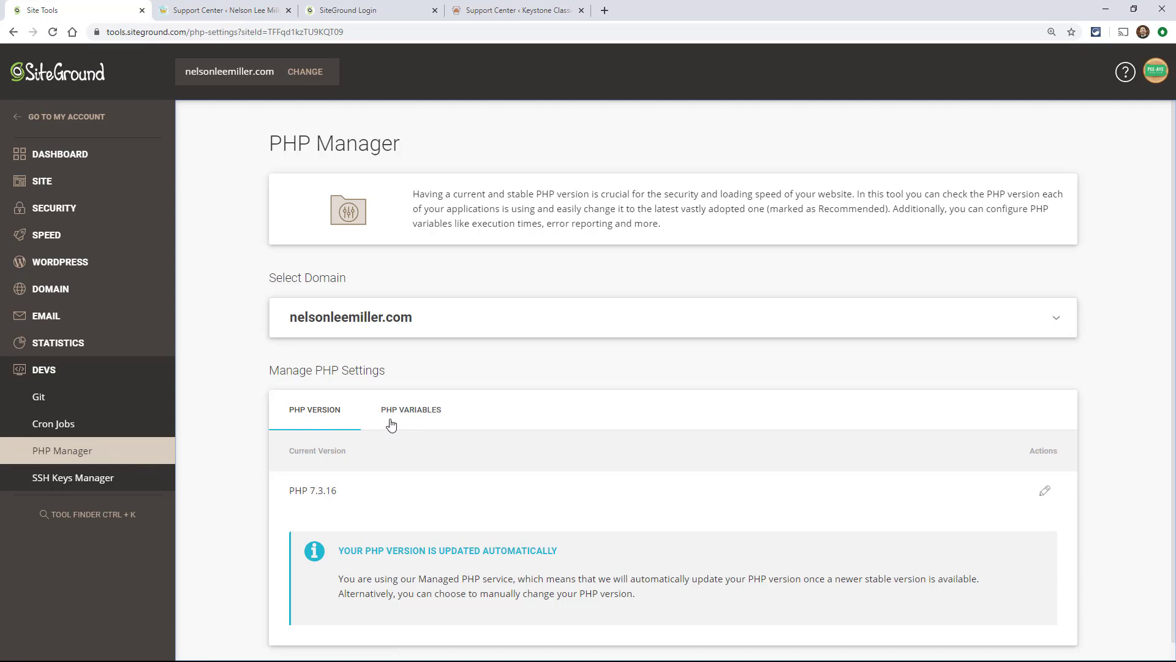
left_click(412, 416)
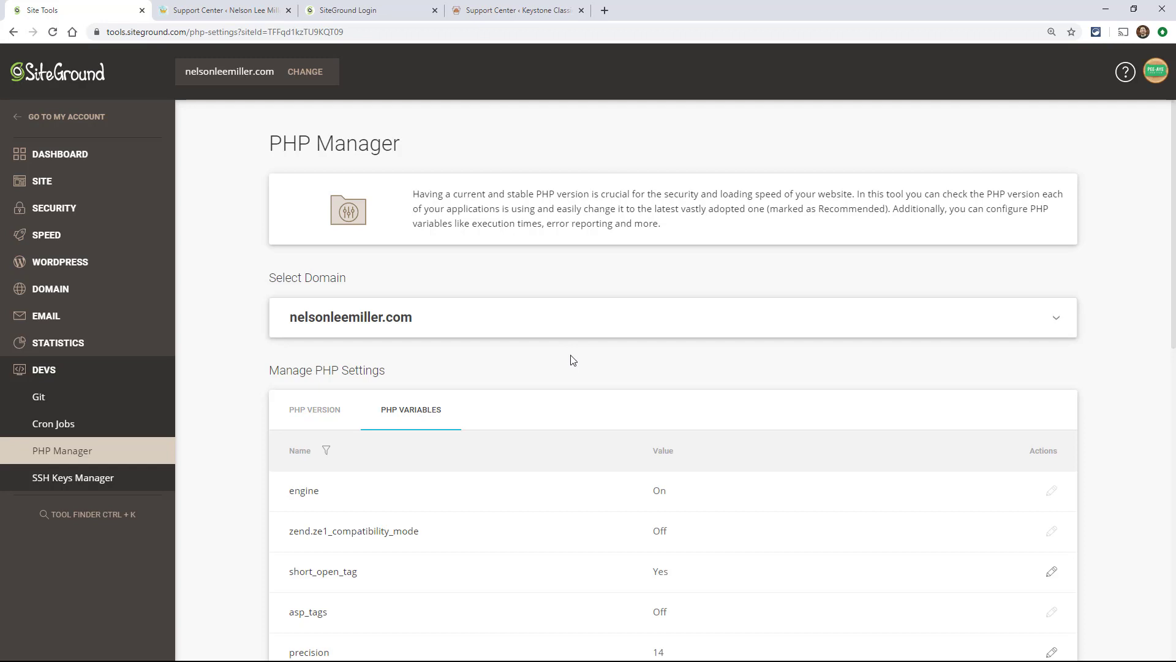
scroll(566, 409, "down", 9)
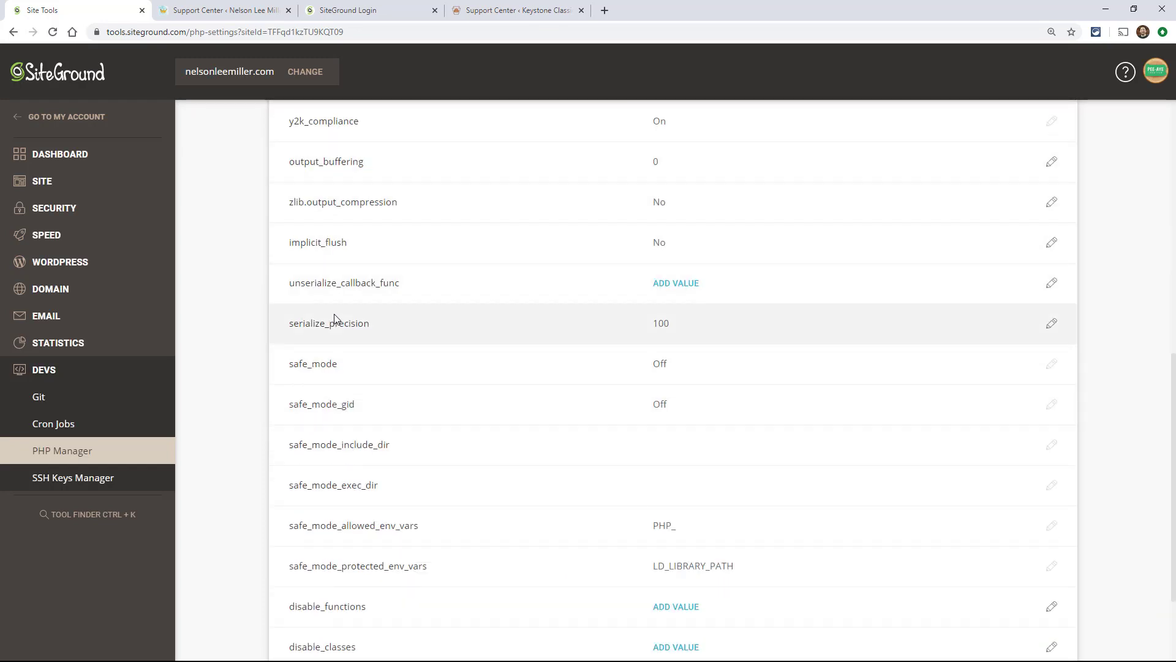
scroll(341, 348, "down", 2)
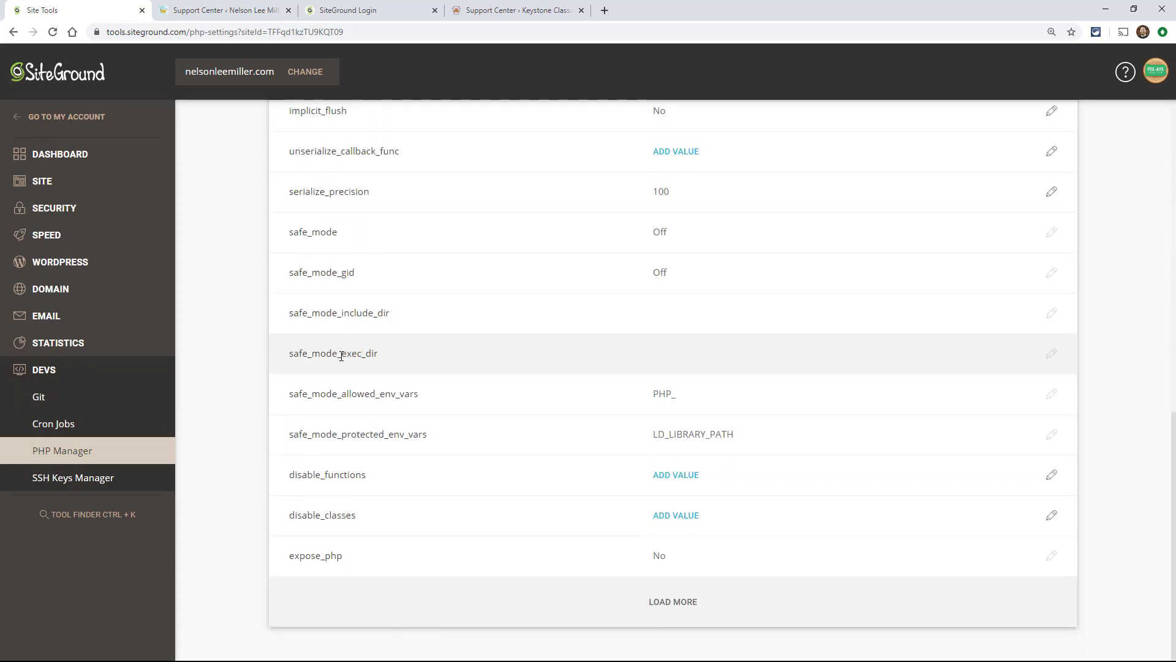
scroll(347, 400, "up", 1)
scroll(420, 413, "up", 4)
scroll(552, 490, "down", 6)
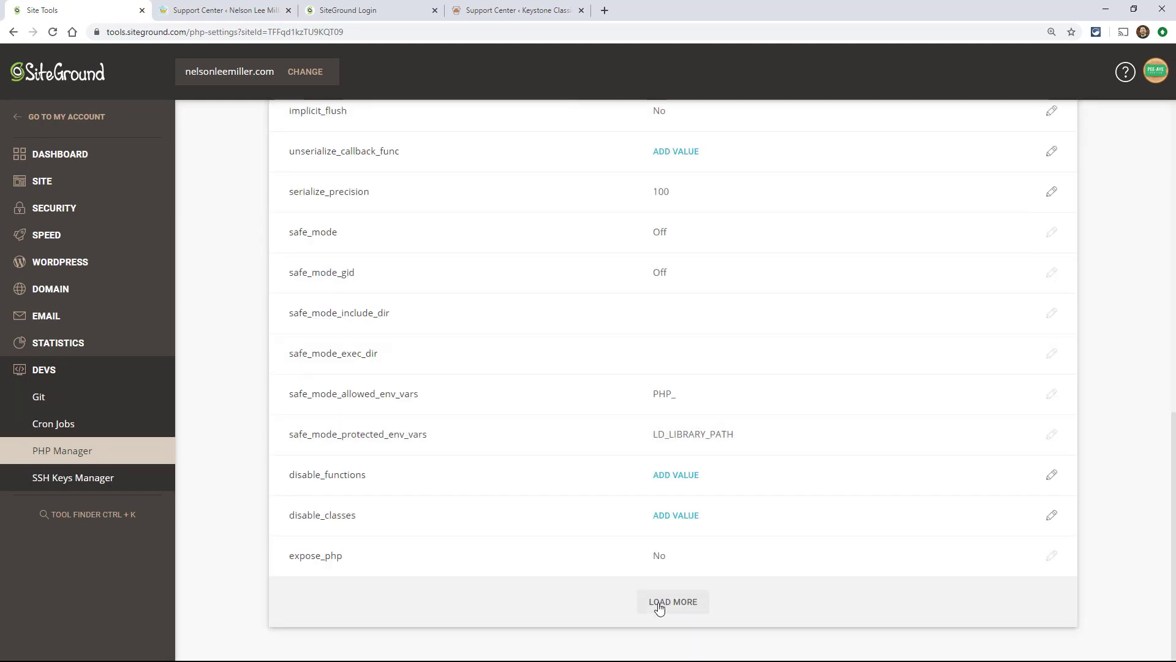
left_click(659, 604)
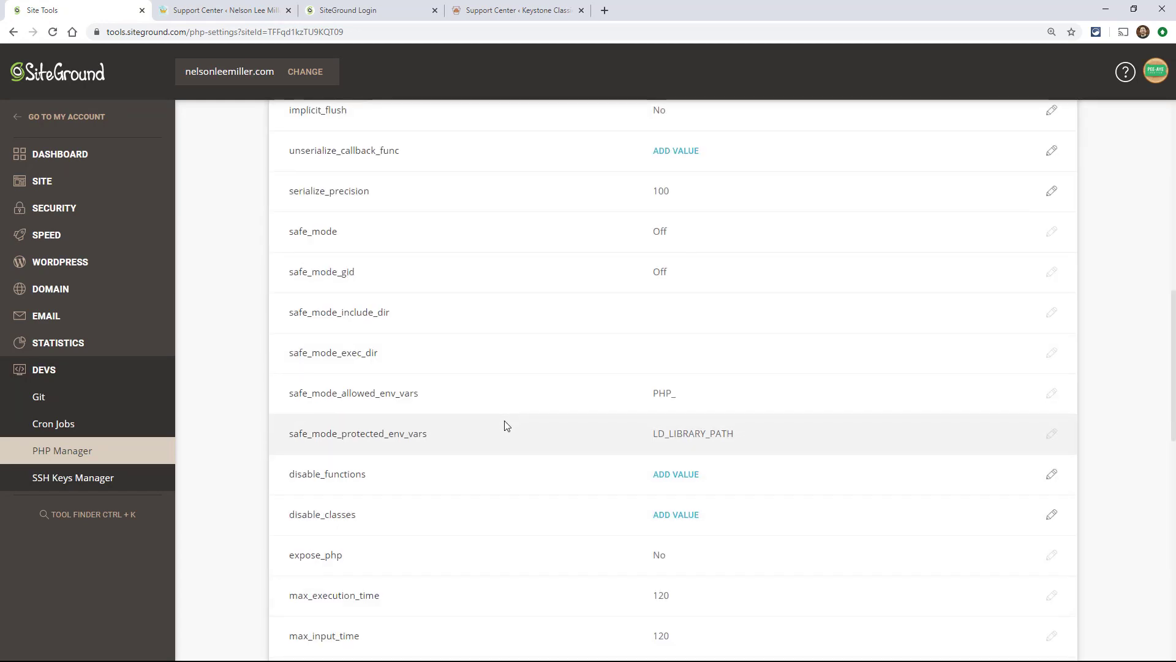
scroll(506, 432, "down", 6)
scroll(505, 435, "down", 1)
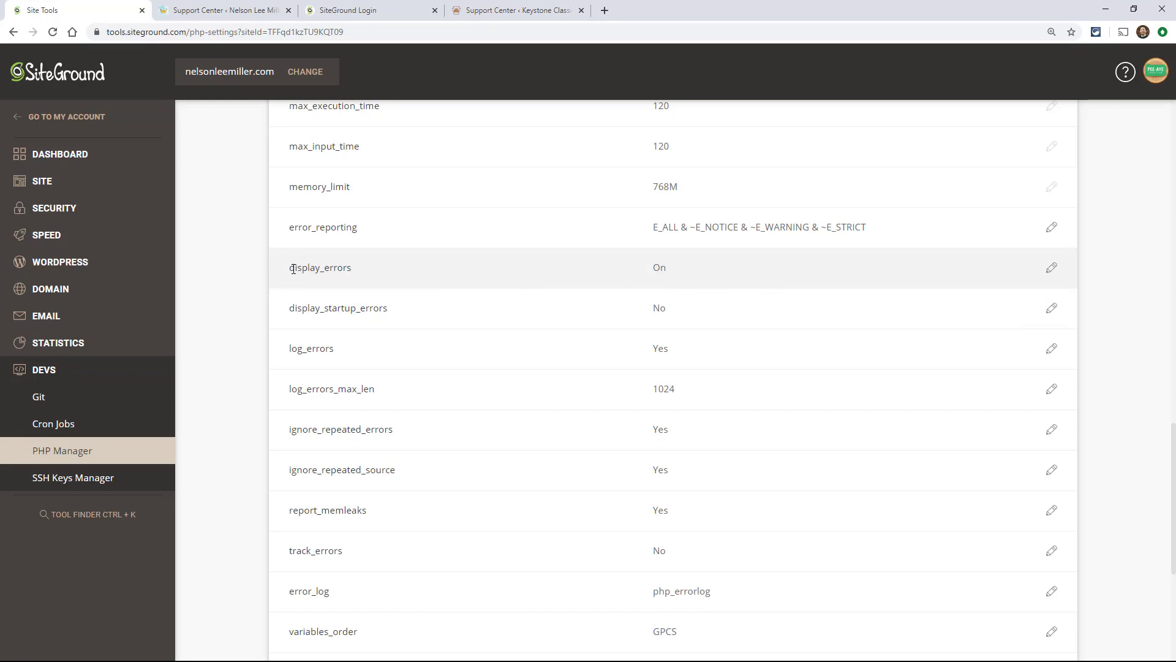
Edit display_errors in PHP Manager, set it to No (Off), and confirm.
left_click_drag(290, 269, 359, 280)
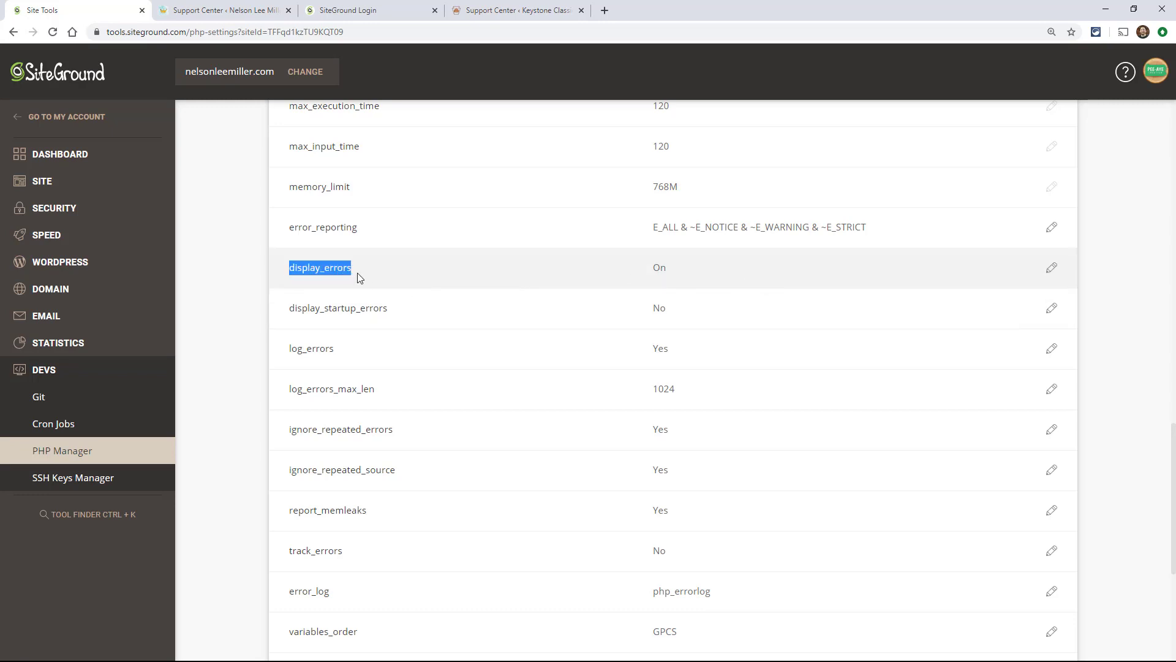
left_click(1052, 271)
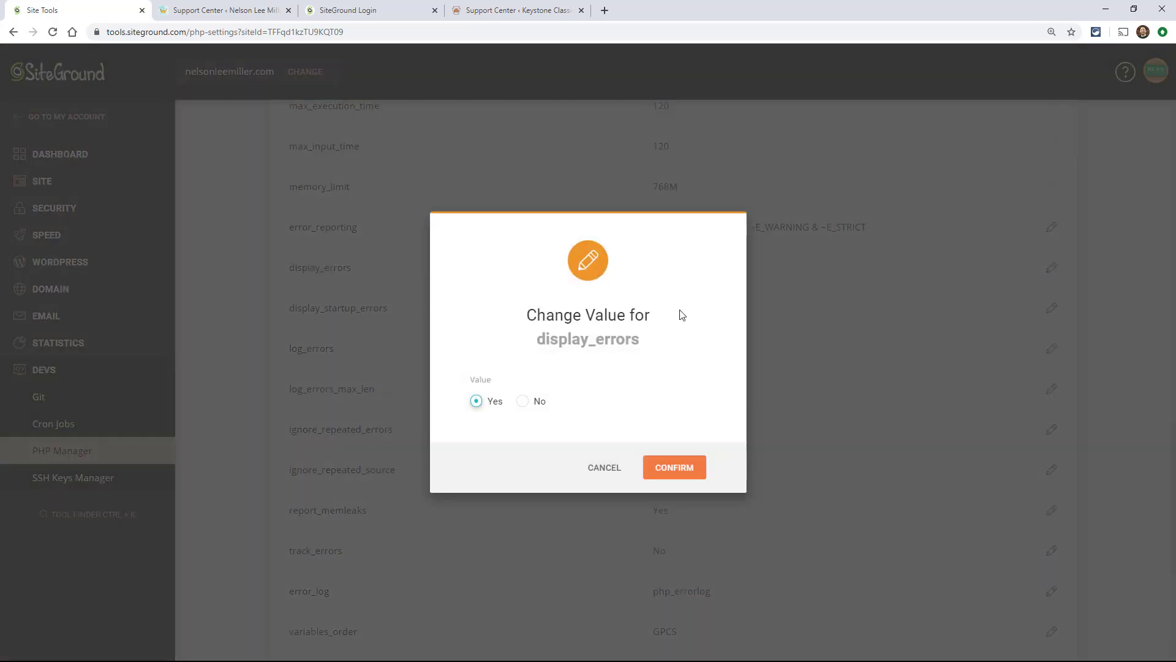
left_click(523, 404)
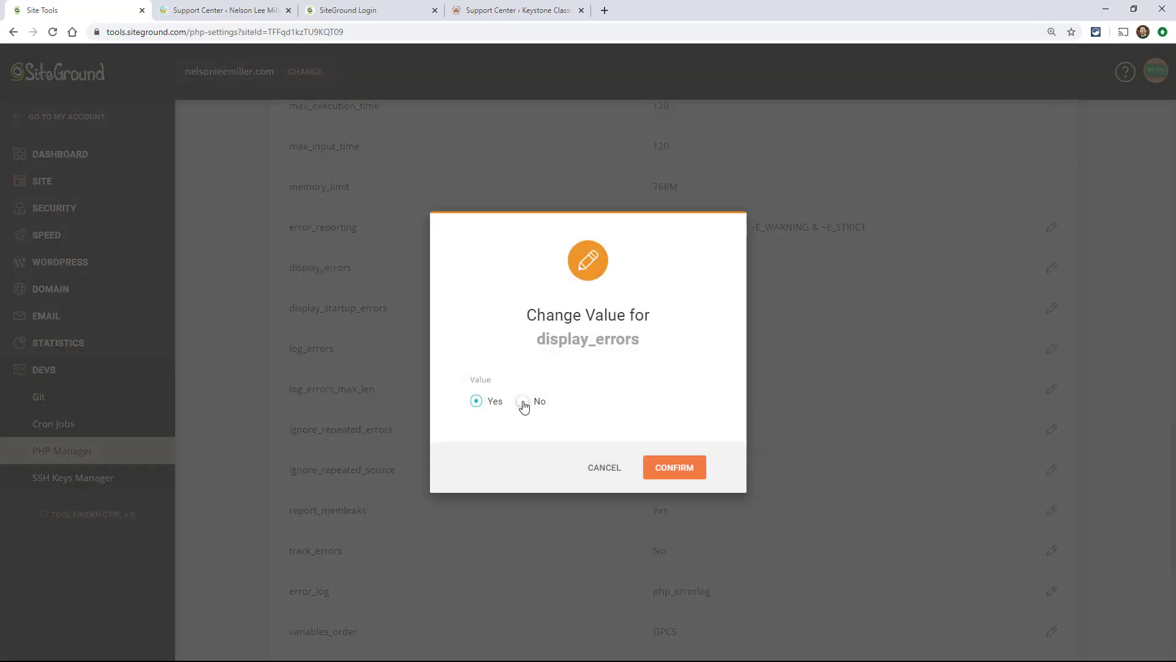
left_click(673, 467)
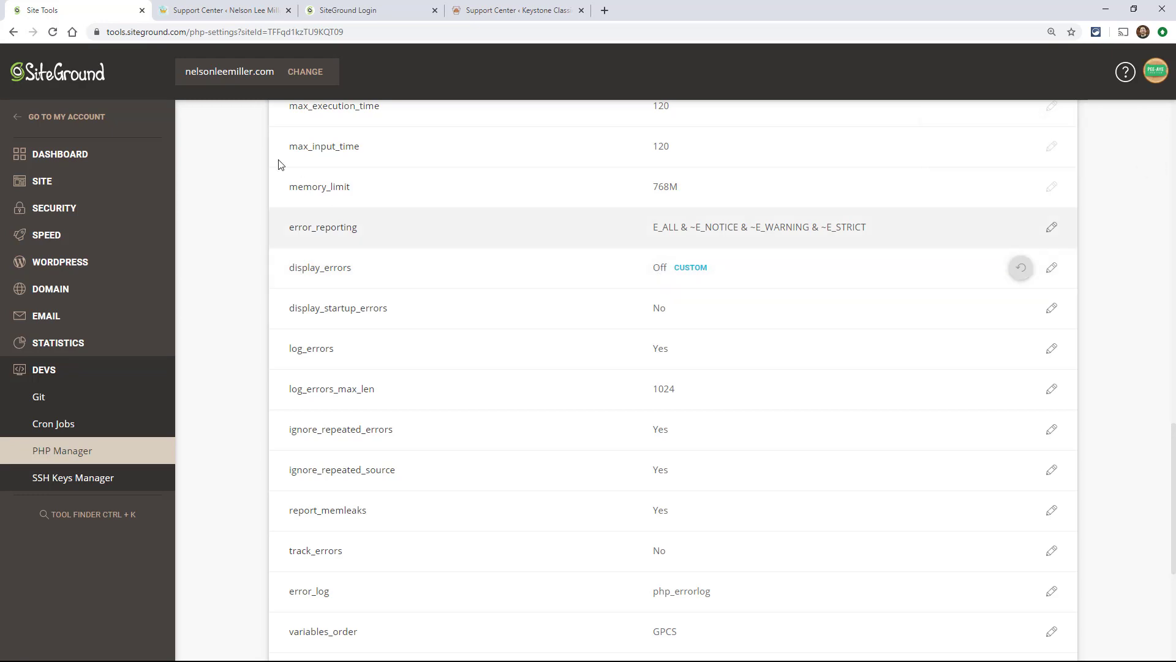
Reload the Divi System Status report so every check shows as passed.
left_click(198, 9)
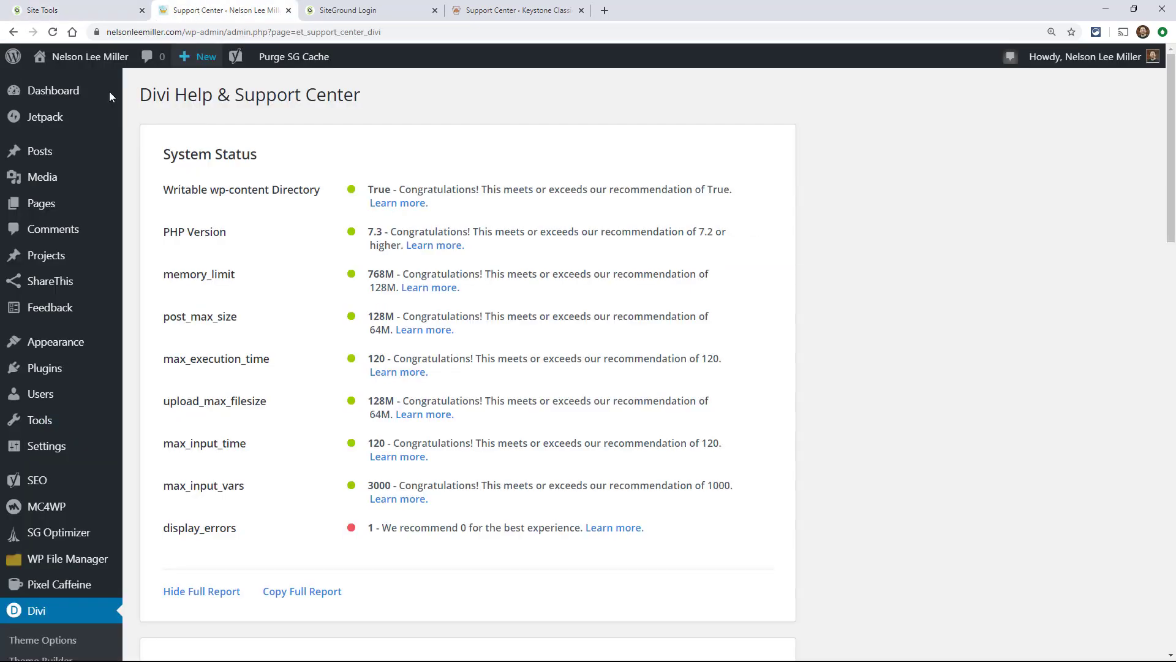
left_click(54, 34)
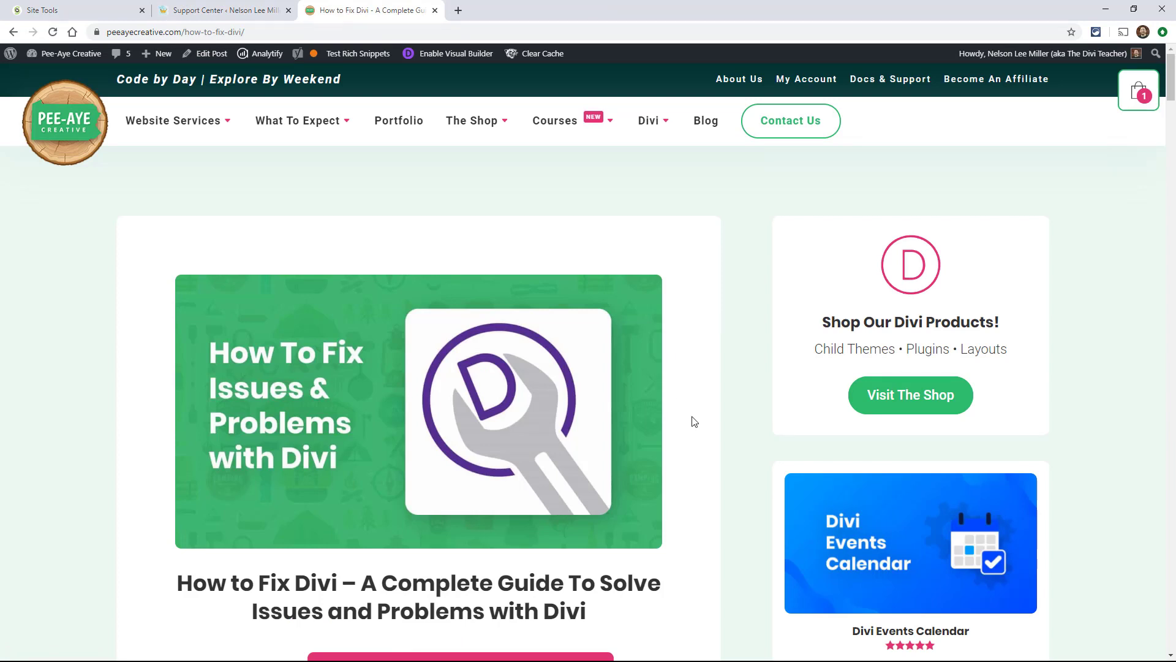
Scroll the How to Fix Divi article down to '#5. Check the System Status' and its all-green example.
scroll(662, 433, "down", 5)
scroll(662, 433, "down", 7)
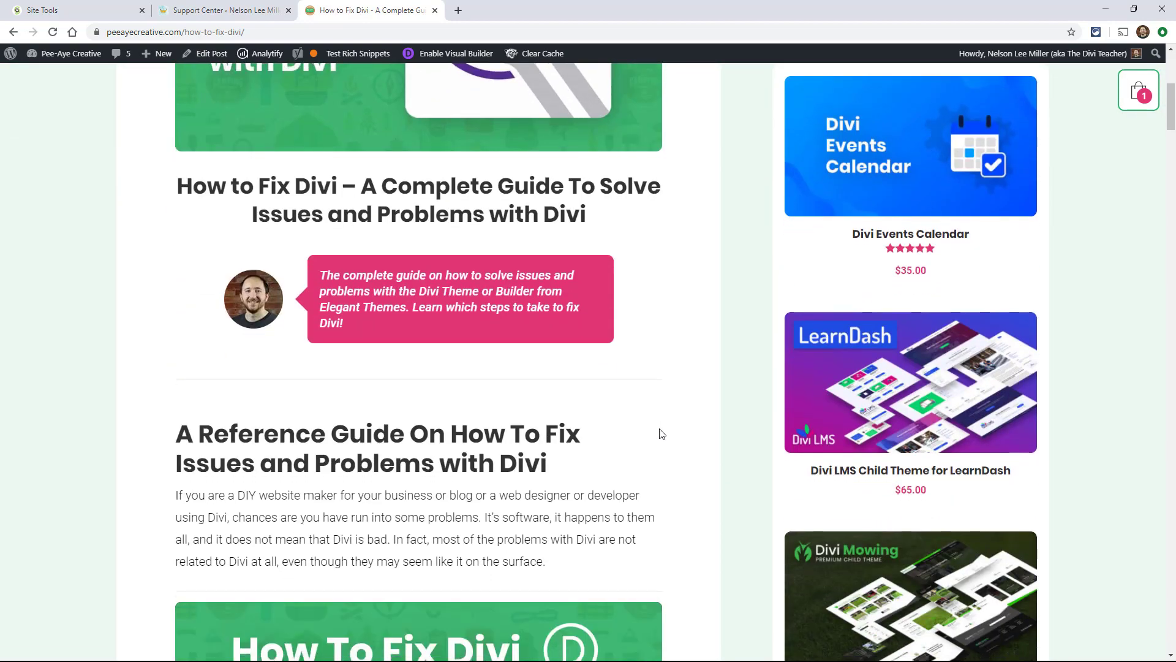
scroll(671, 447, "down", 11)
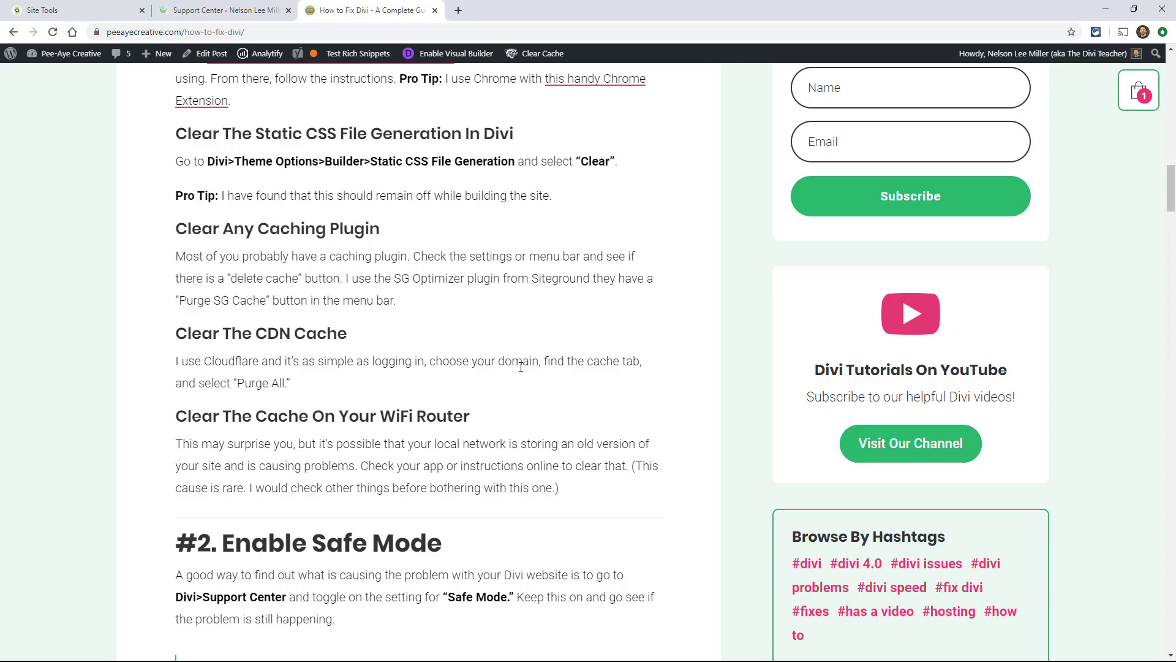
scroll(521, 371, "down", 9)
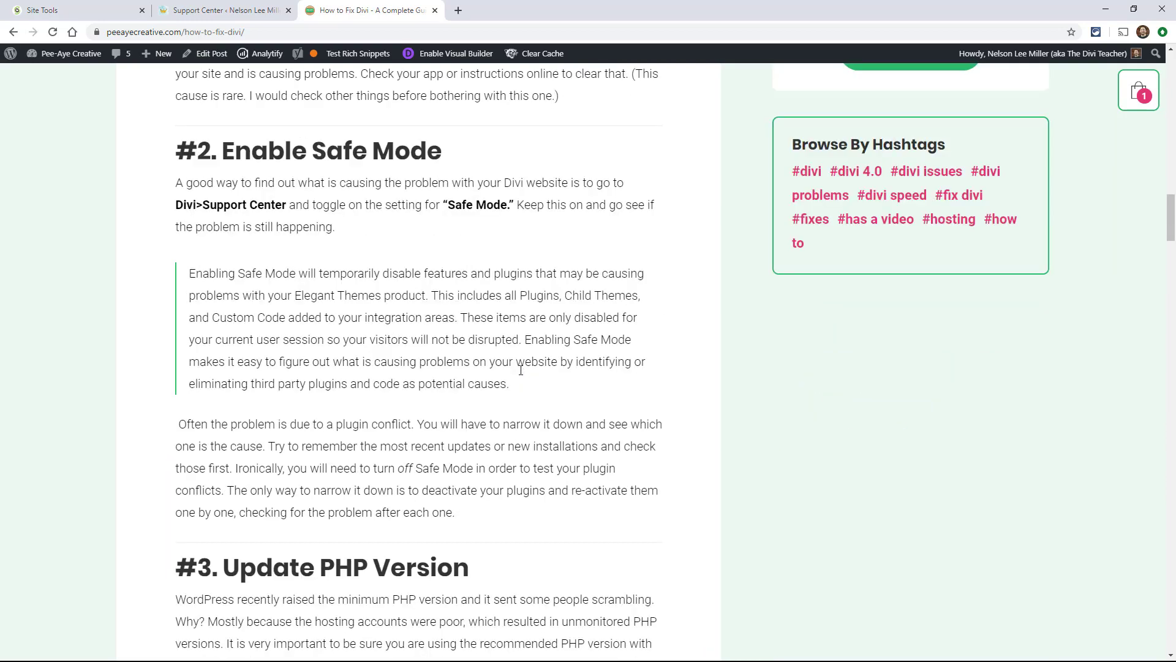
scroll(521, 374, "down", 7)
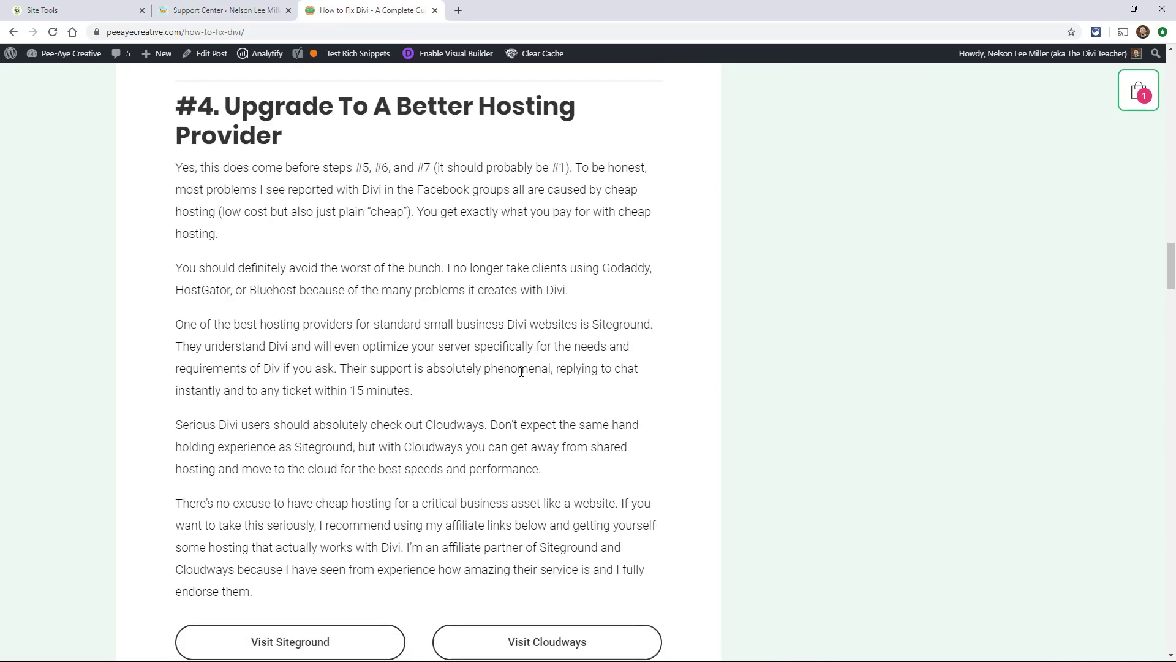
scroll(521, 375, "up", 5)
scroll(523, 376, "up", 11)
scroll(521, 373, "down", 5)
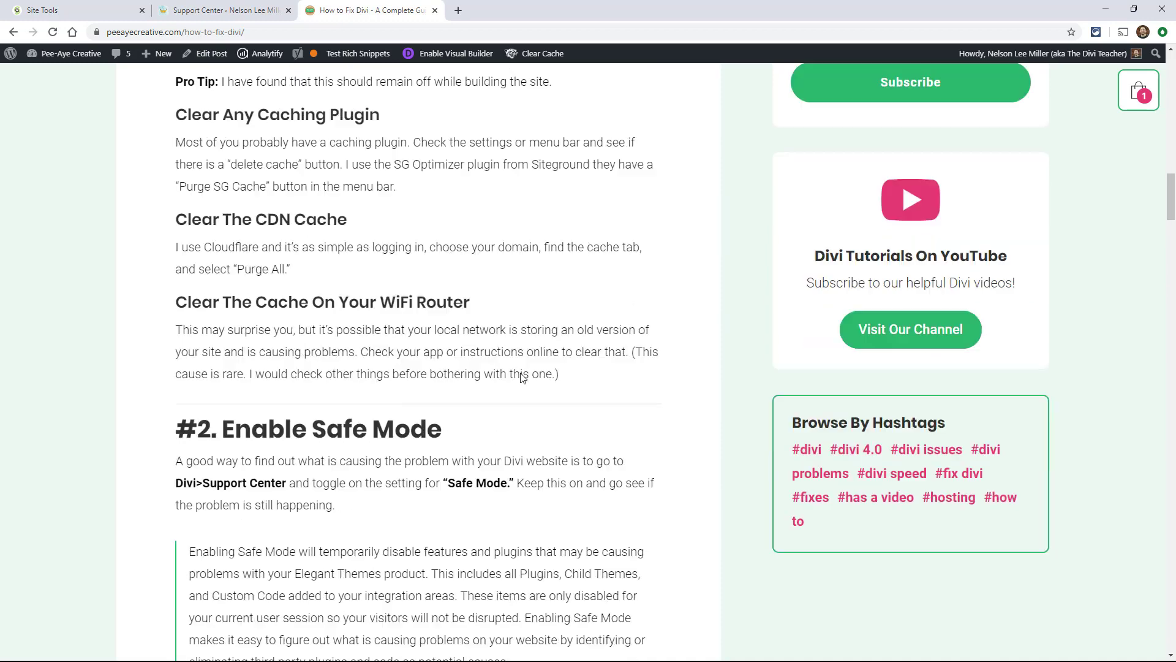
scroll(521, 373, "down", 5)
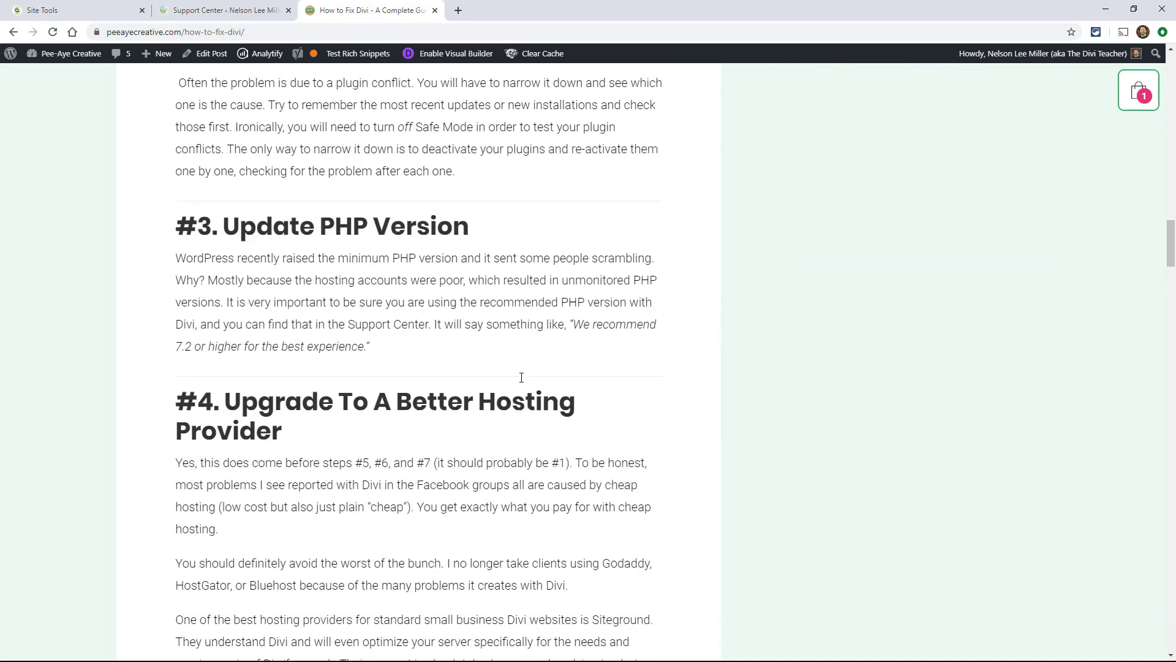
scroll(522, 380, "down", 5)
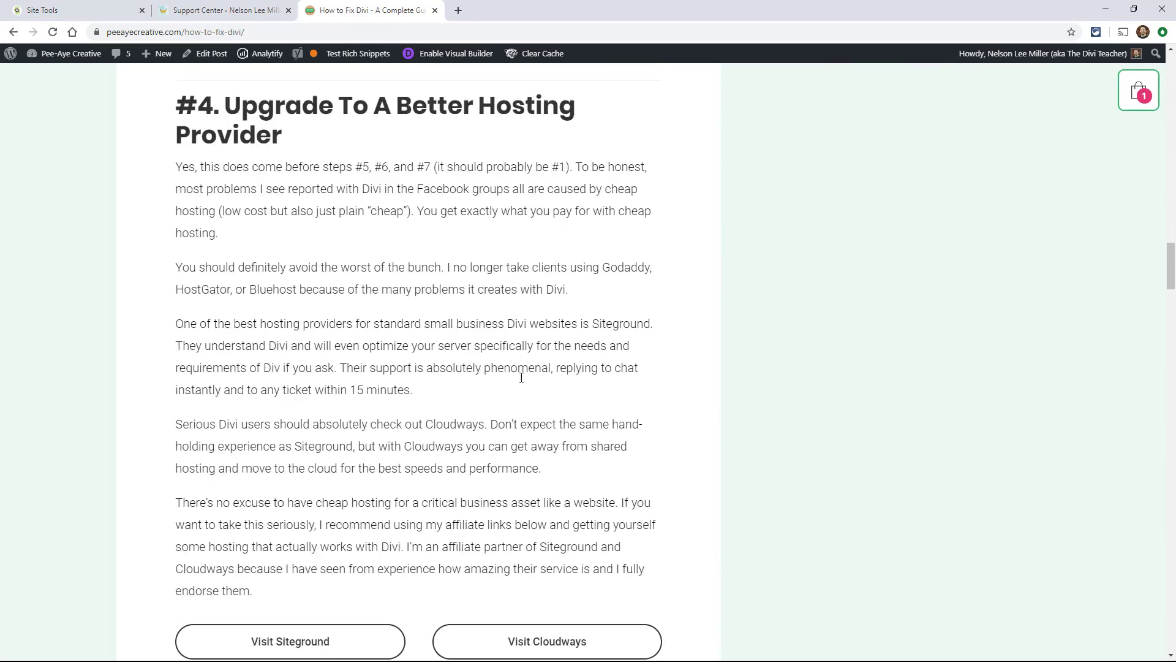
scroll(521, 377, "down", 4)
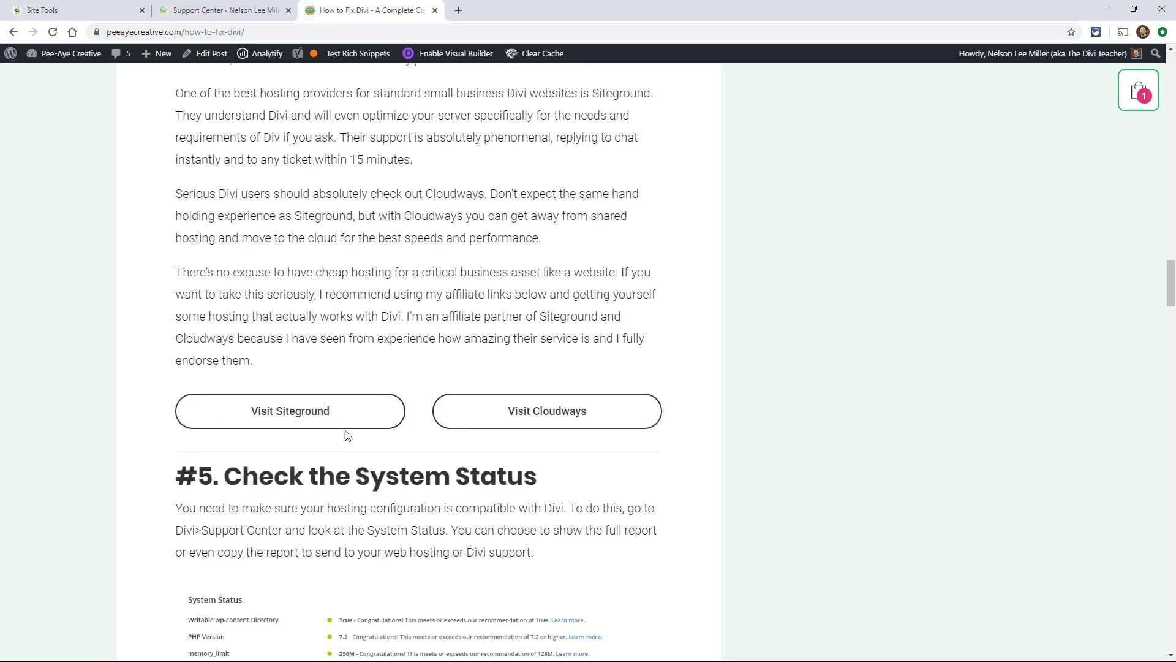
scroll(613, 432, "down", 6)
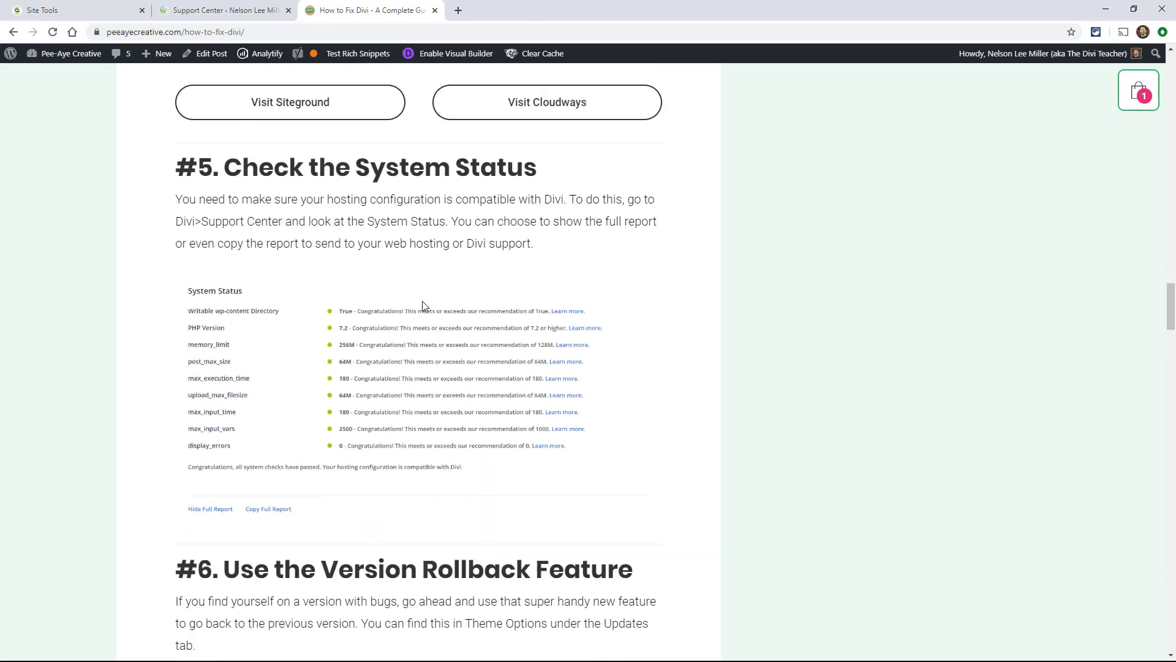
scroll(480, 402, "down", 10)
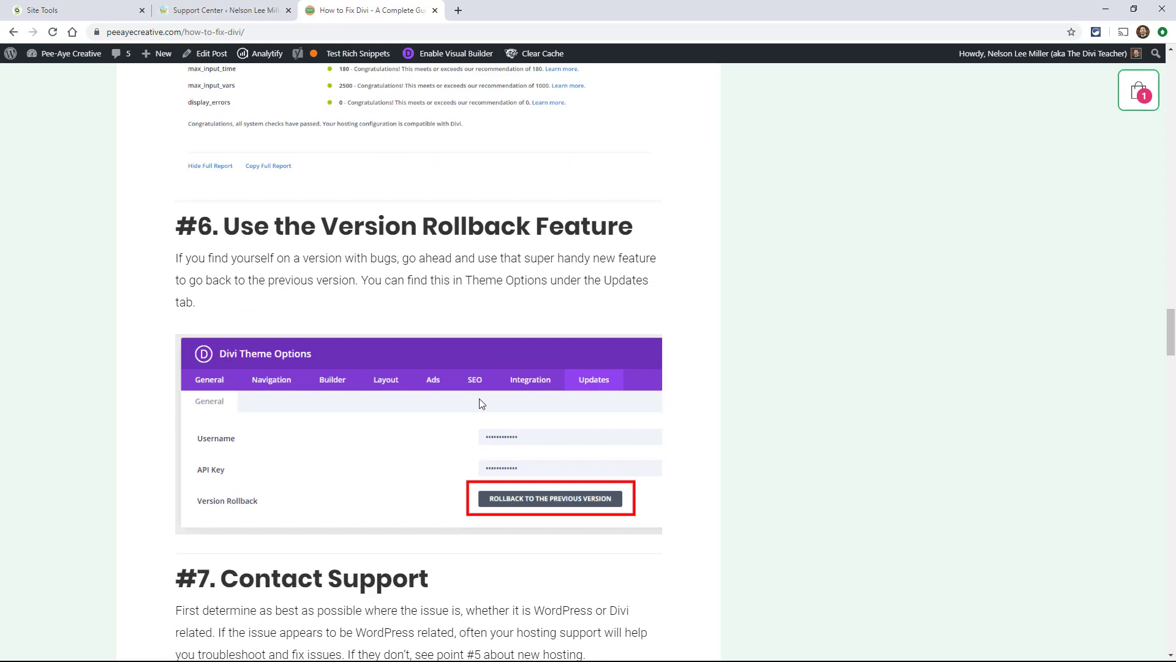
scroll(480, 402, "down", 9)
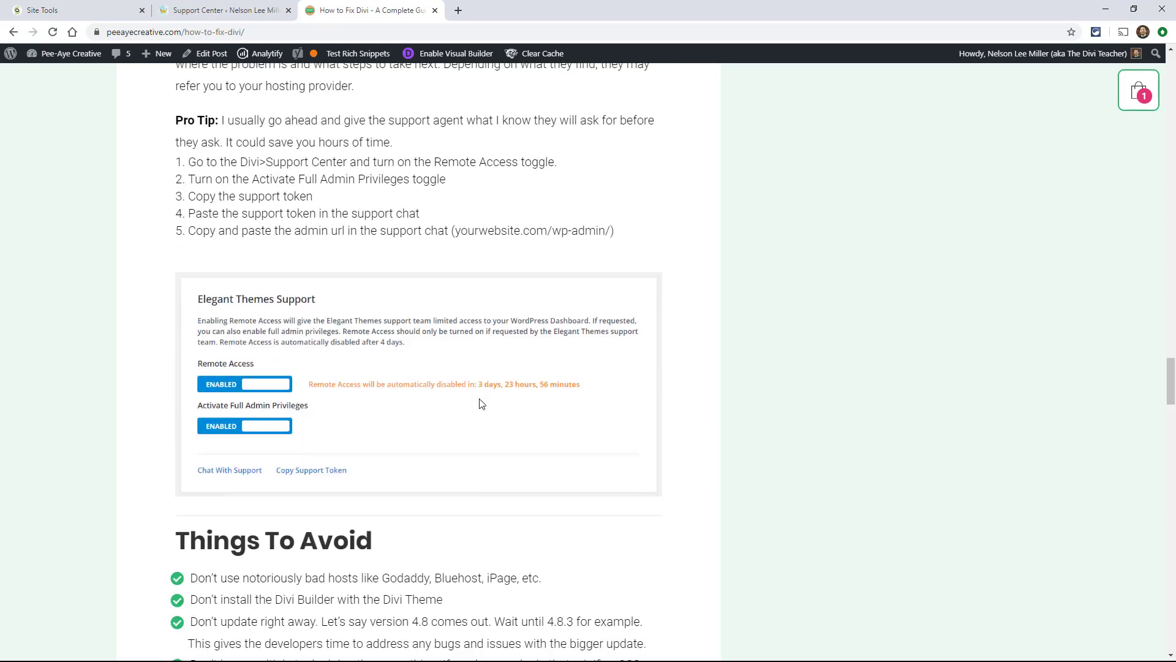
scroll(480, 399, "down", 3)
scroll(480, 402, "up", 7)
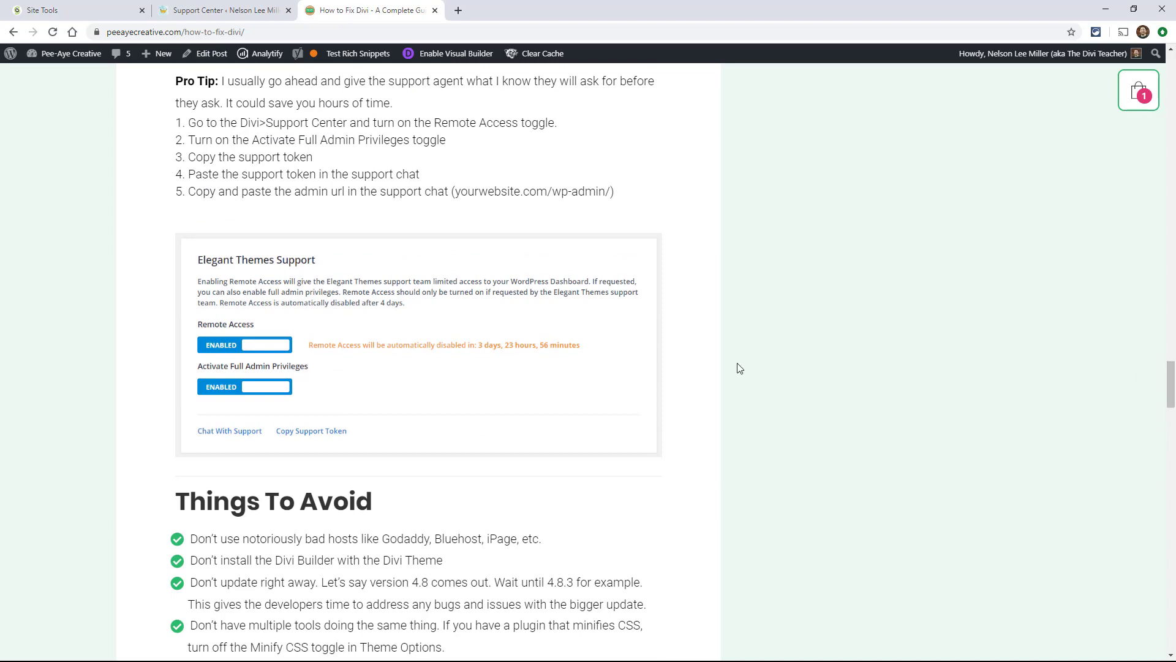
scroll(738, 368, "up", 8)
scroll(738, 367, "up", 10)
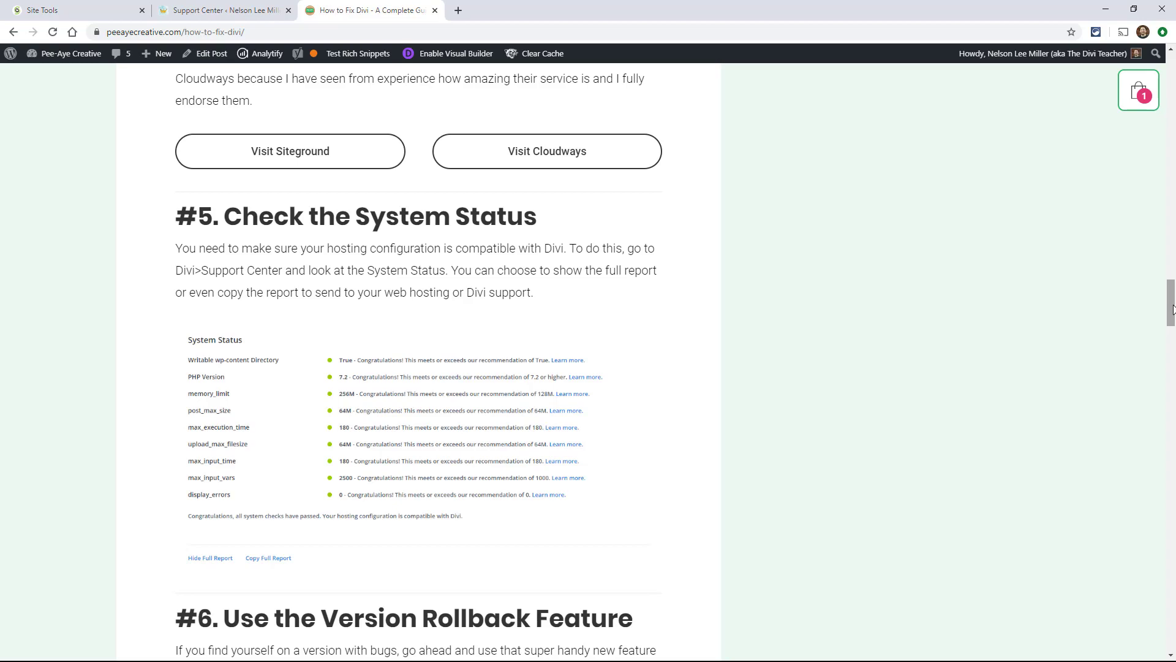
Scroll back to the top of the How to Fix Divi article.
left_click_drag(1173, 270, 1173, 84)
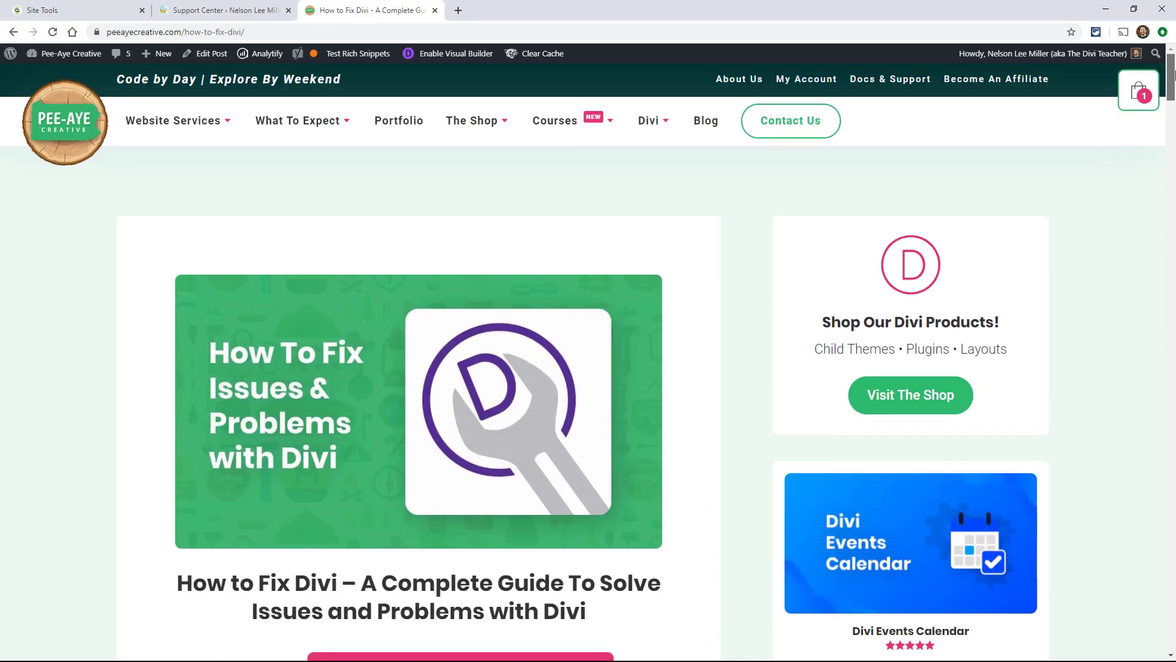
mouse_move(453, 120)
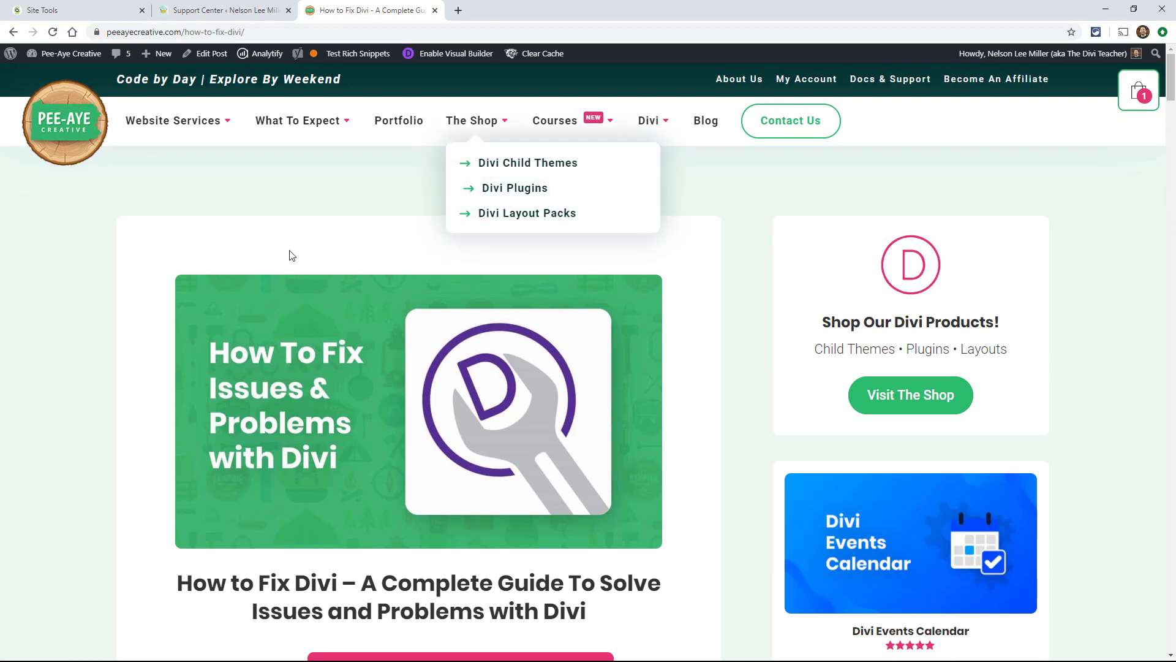